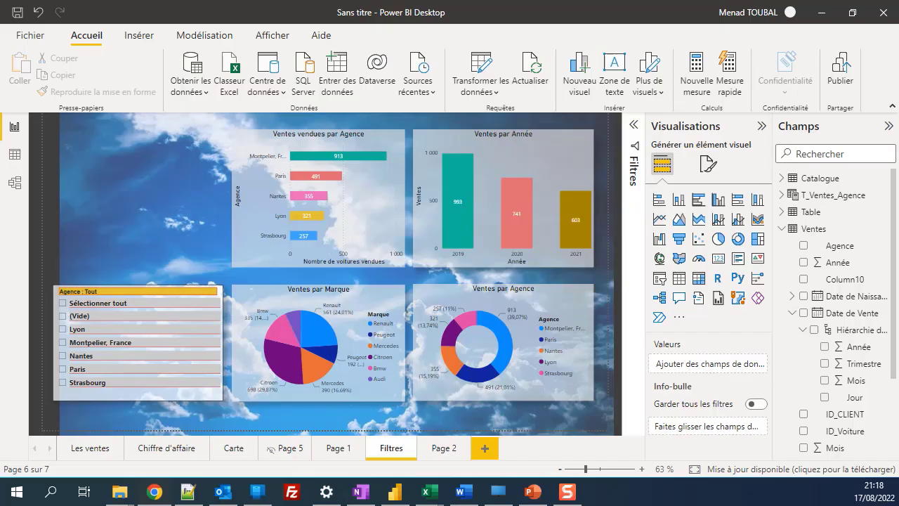
Step: Open the Power Query editor and view the Table, Ventes and Catalogue queries
{"action": "left_click", "coordinate": [482, 87]}
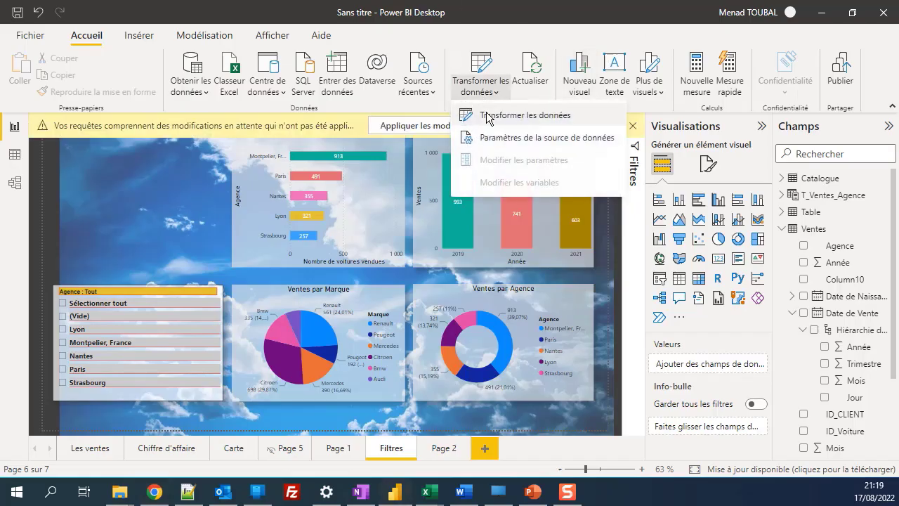
{"action": "left_click", "coordinate": [488, 117]}
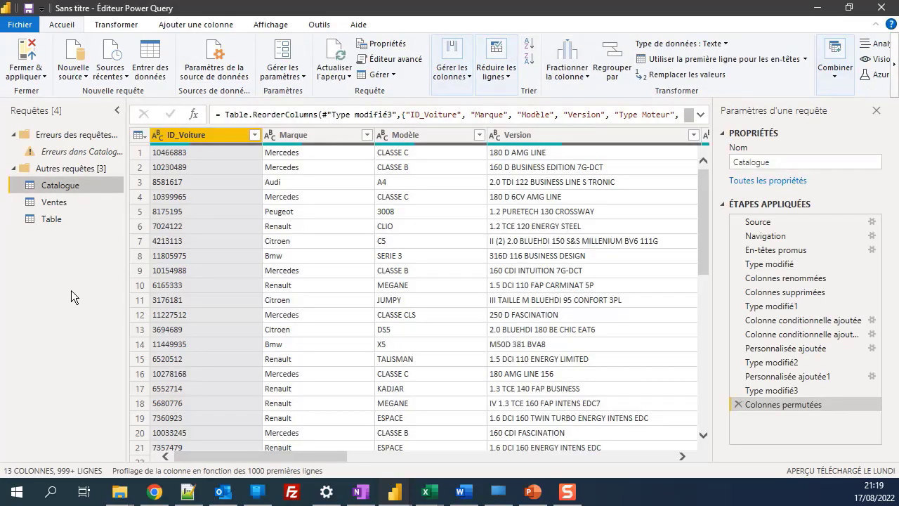
{"action": "left_click", "coordinate": [48, 220]}
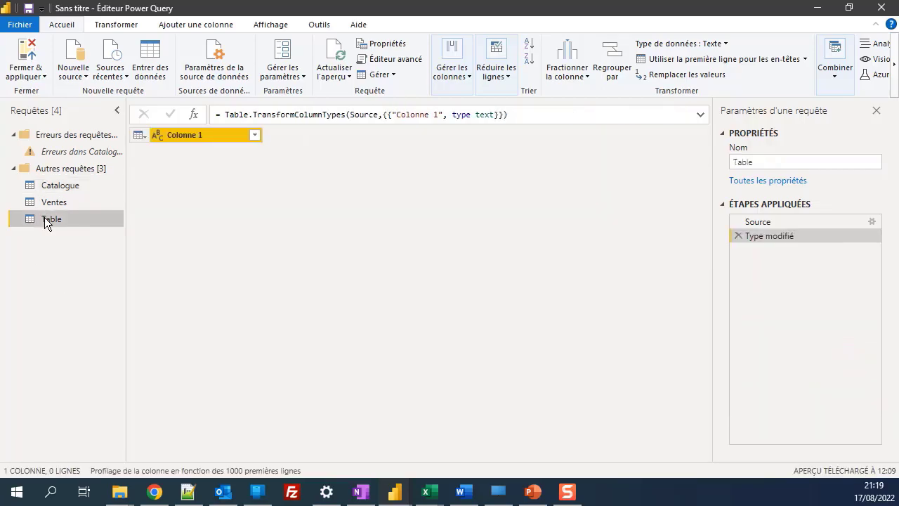
{"action": "left_click", "coordinate": [58, 203]}
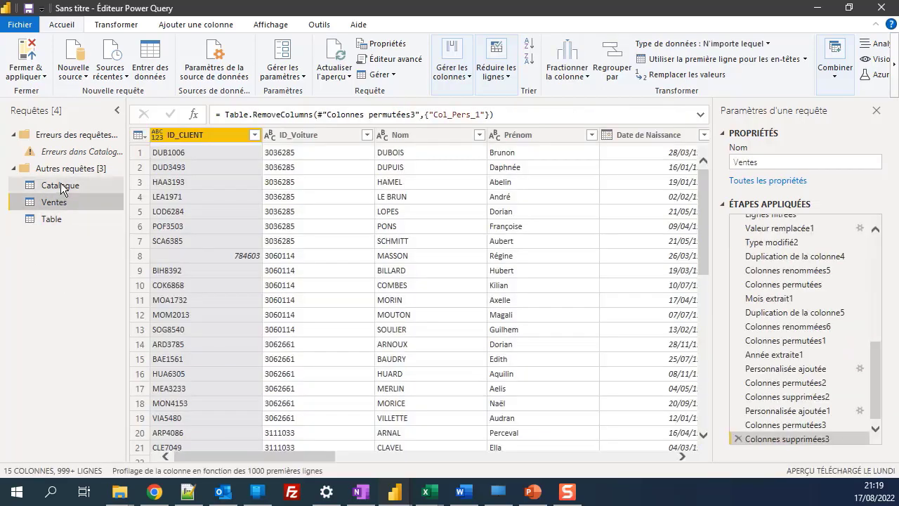
{"action": "left_click", "coordinate": [60, 186]}
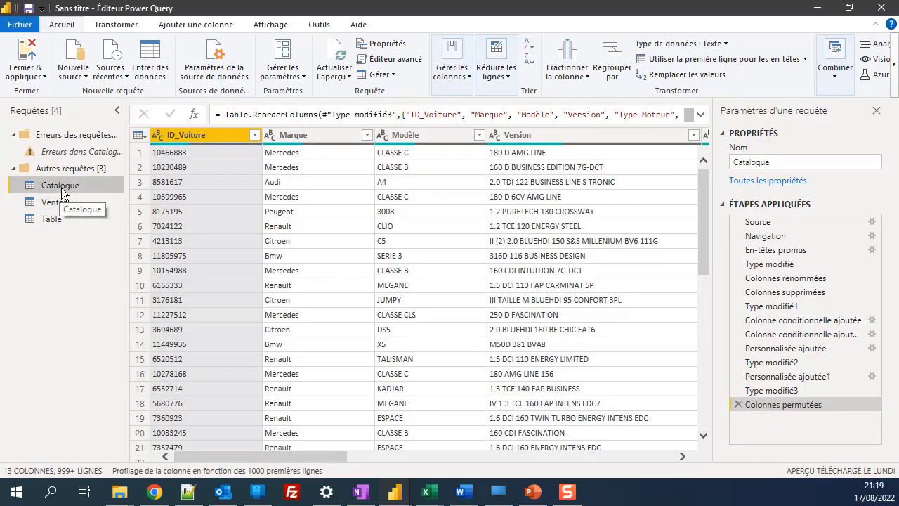
Step: Duplicate the Catalogue query and rename the copy T_Formation
{"action": "right_click", "coordinate": [69, 188]}
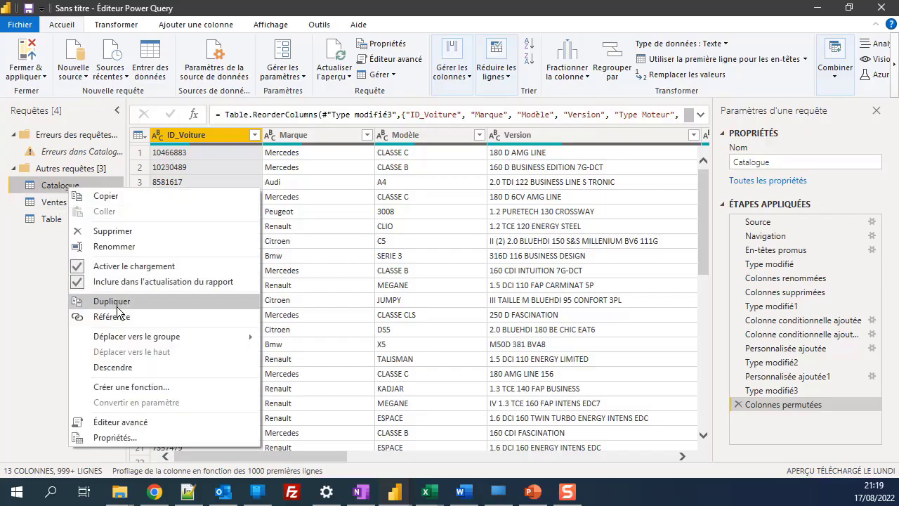
{"action": "left_click", "coordinate": [112, 302]}
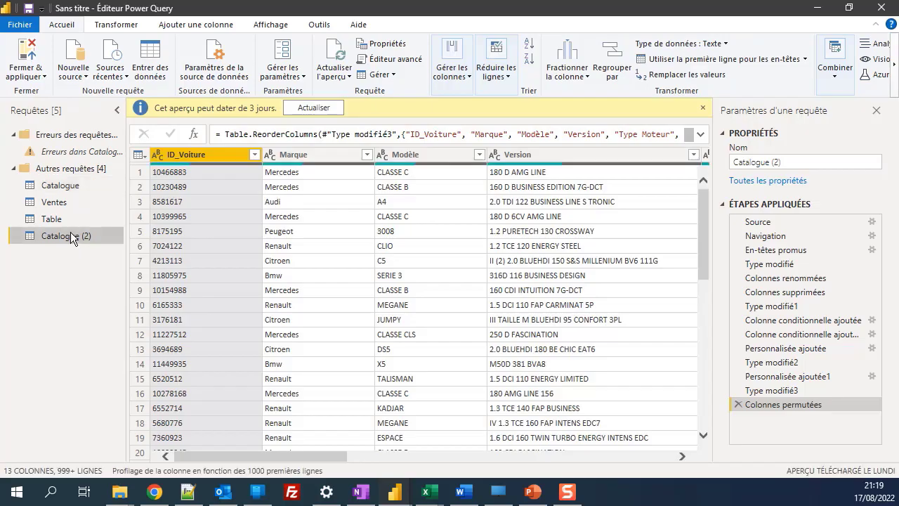
{"action": "right_click", "coordinate": [70, 237]}
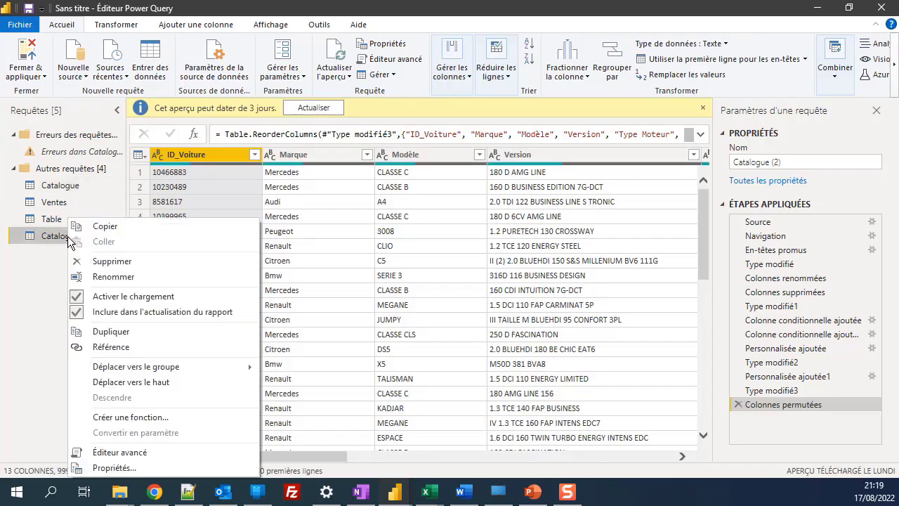
{"action": "left_click", "coordinate": [98, 276]}
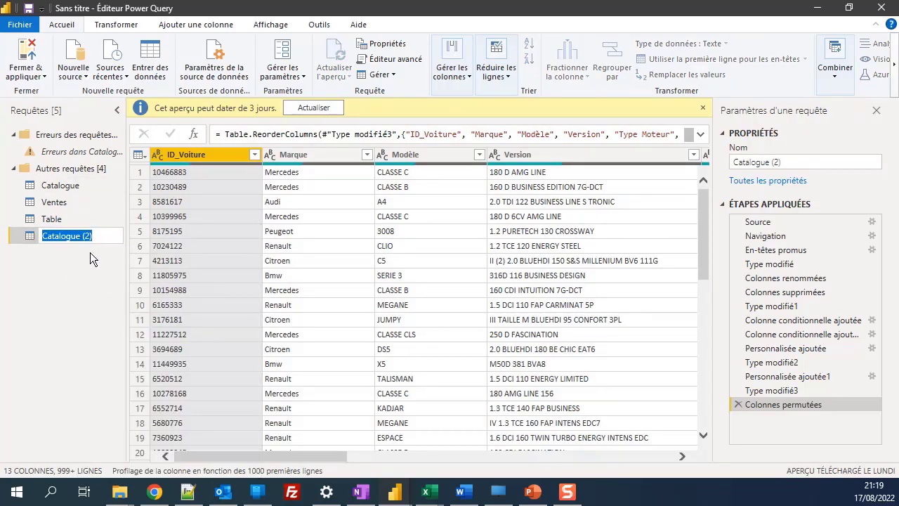
{"action": "type", "text": "F"}
{"action": "key", "text": "BackSpace"}
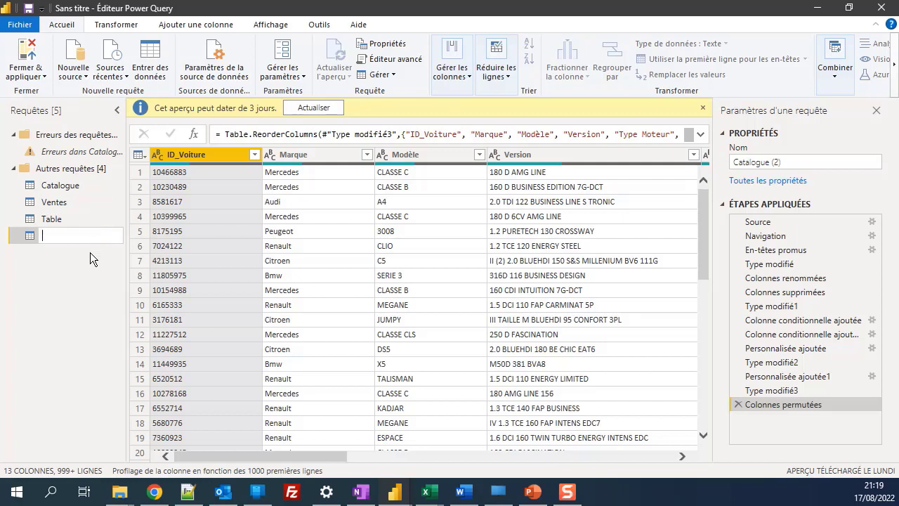
{"action": "type", "text": "T_Formation"}
{"action": "key", "text": "Return"}
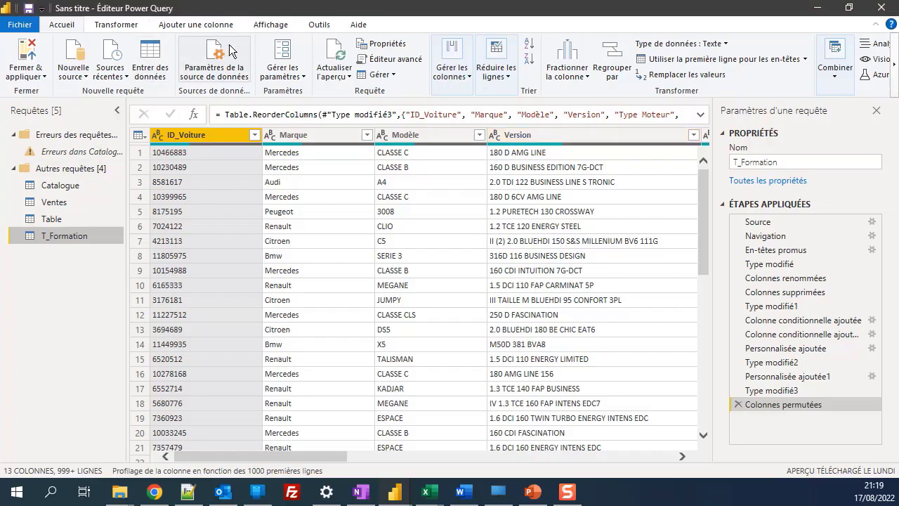
Step: Add a custom index column to T_Formation with a starting index of 0 and an increment of 1
{"action": "left_click", "coordinate": [180, 30]}
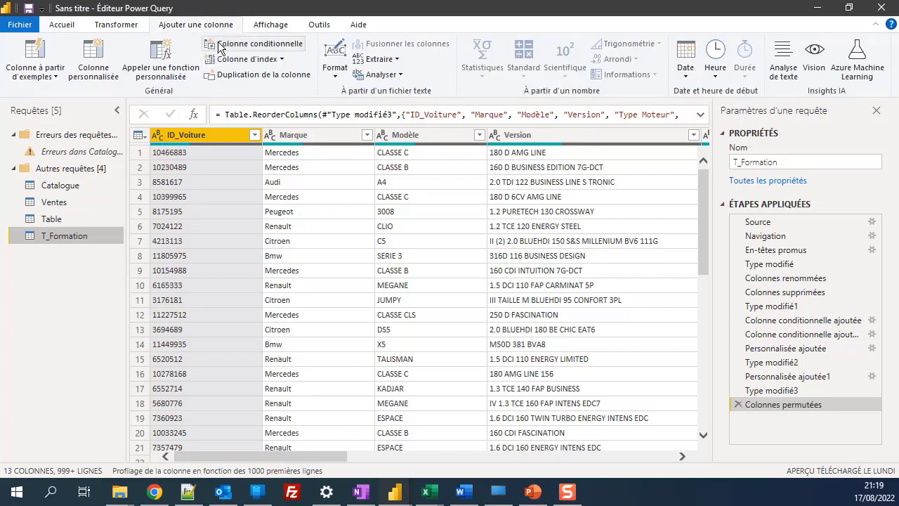
{"action": "left_click", "coordinate": [281, 62]}
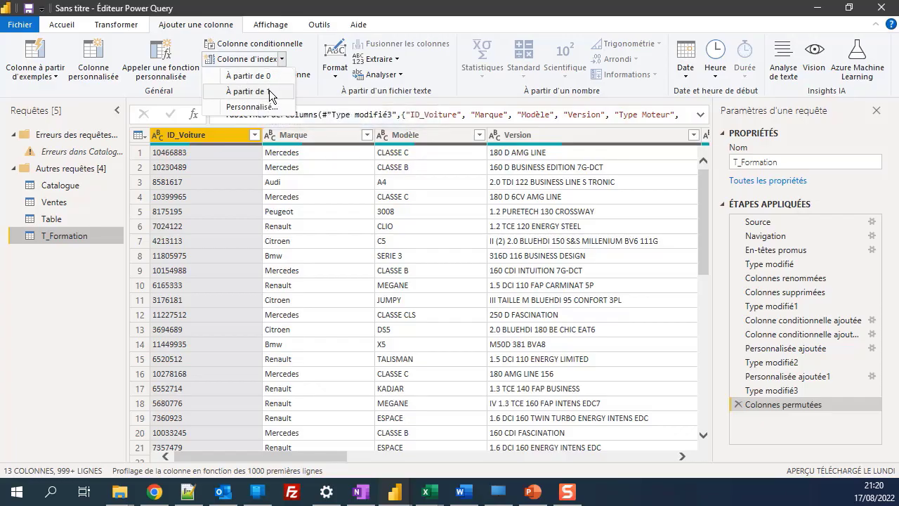
{"action": "left_click", "coordinate": [248, 106]}
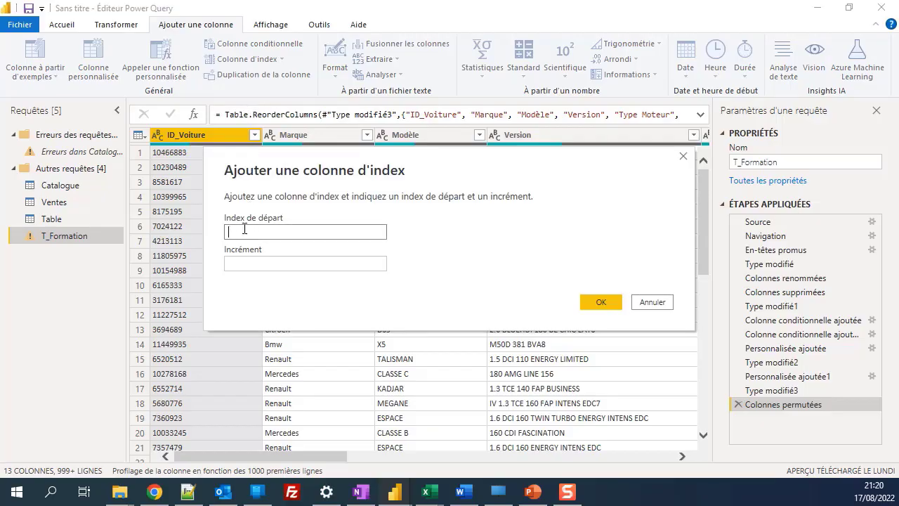
{"action": "left_click", "coordinate": [248, 258]}
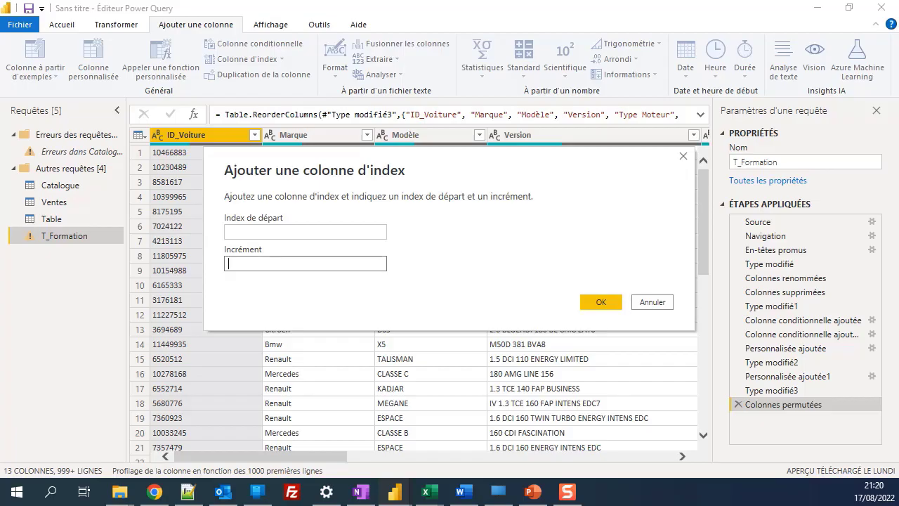
{"action": "left_click", "coordinate": [291, 232]}
{"action": "type", "text": "0"}
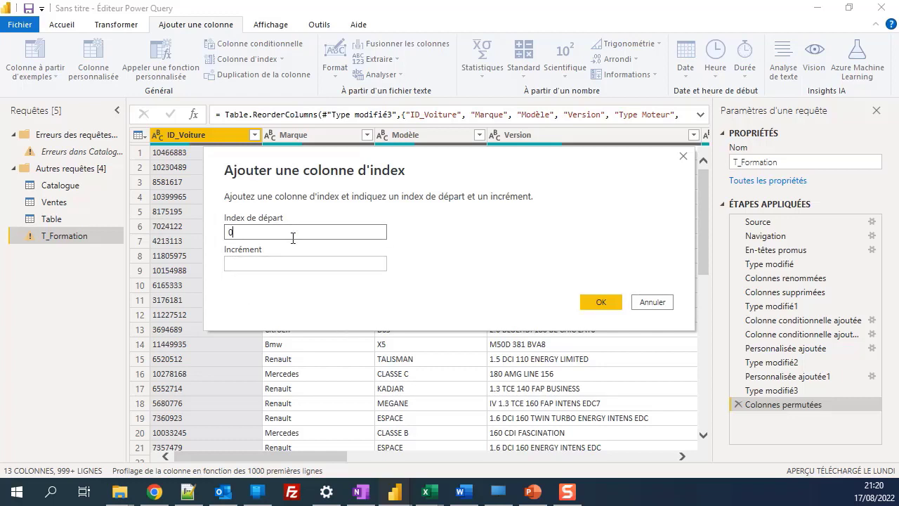
{"action": "left_click", "coordinate": [292, 261]}
{"action": "type", "text": "1"}
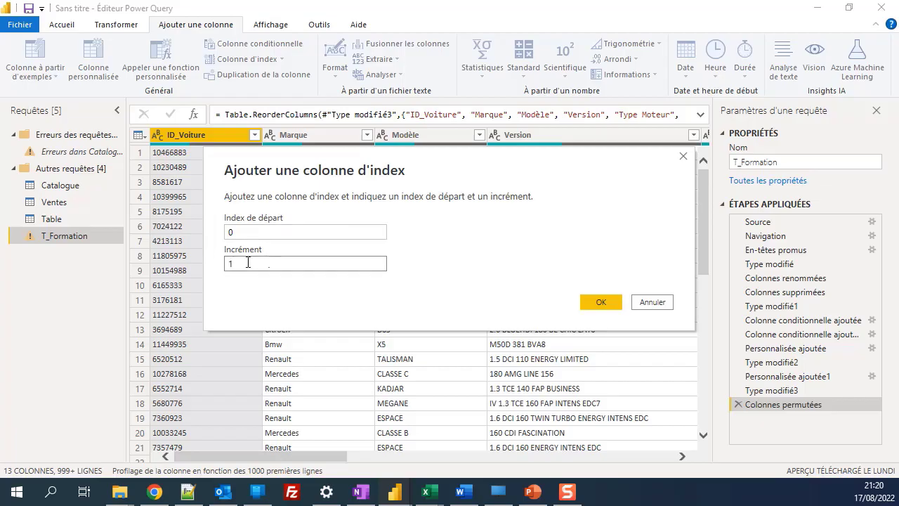
{"action": "left_click_drag", "start_coordinate": [255, 263], "coordinate": [183, 265]}
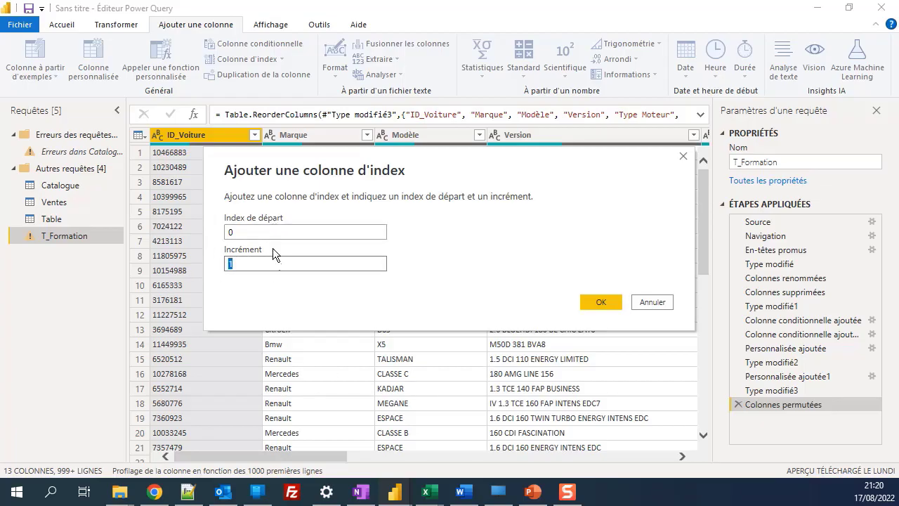
{"action": "left_click", "coordinate": [600, 302]}
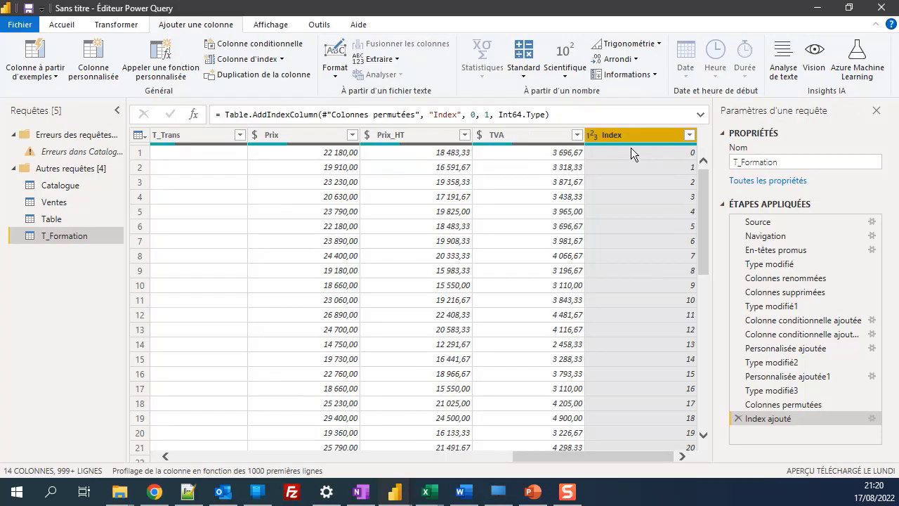
Step: Check the Index column and add a Modulo column from it with the value 3
{"action": "mouse_move", "coordinate": [632, 145]}
{"action": "left_click", "coordinate": [679, 168]}
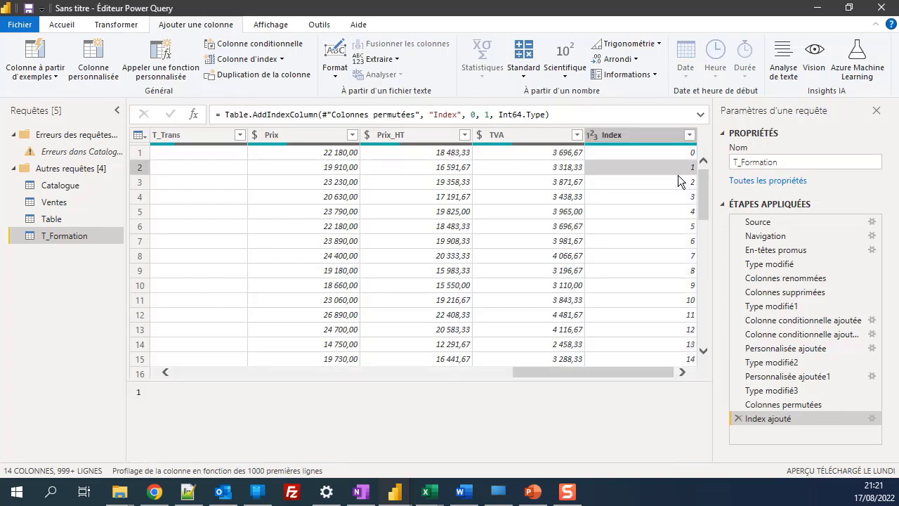
{"action": "left_click", "coordinate": [660, 182]}
{"action": "left_click", "coordinate": [656, 198]}
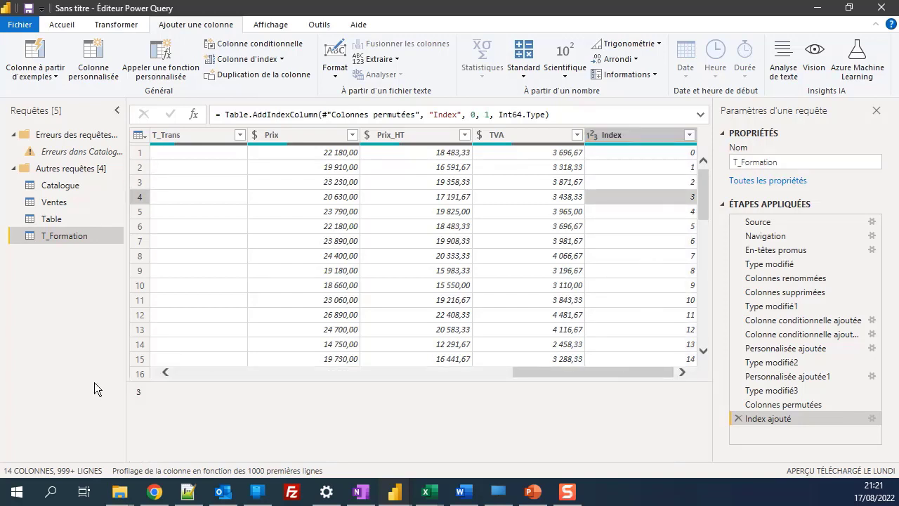
{"action": "left_click_drag", "start_coordinate": [321, 377], "coordinate": [313, 421]}
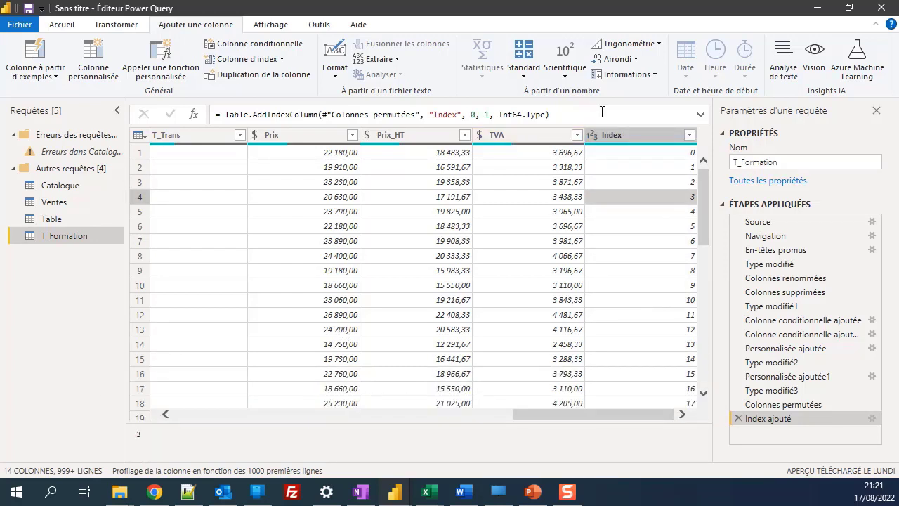
{"action": "left_click", "coordinate": [623, 135]}
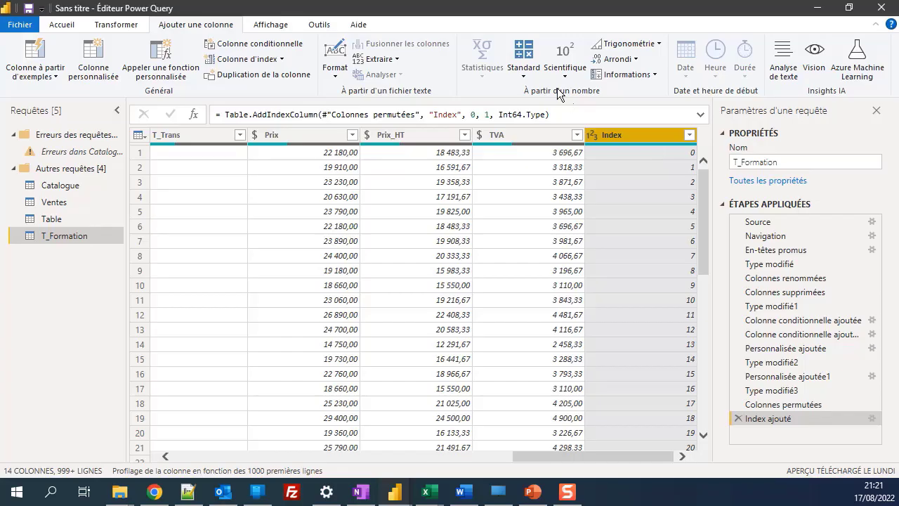
{"action": "left_click", "coordinate": [521, 76]}
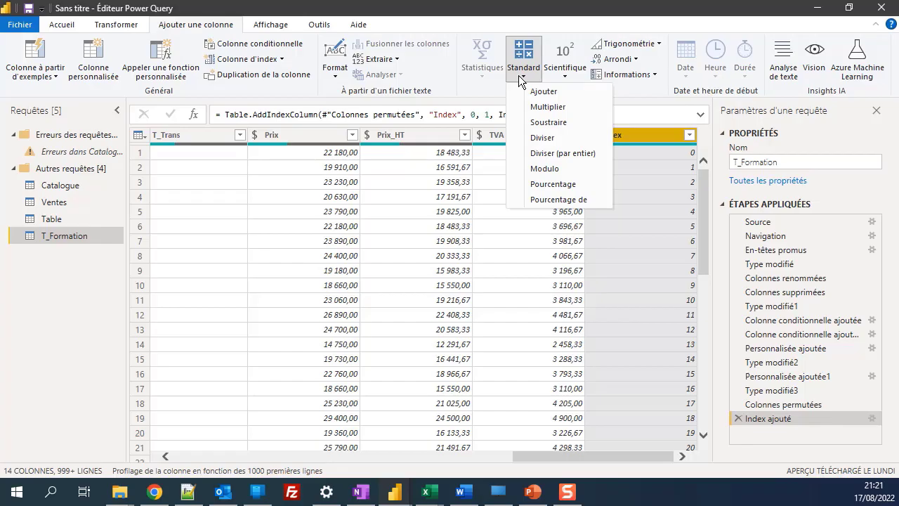
{"action": "left_click", "coordinate": [545, 170]}
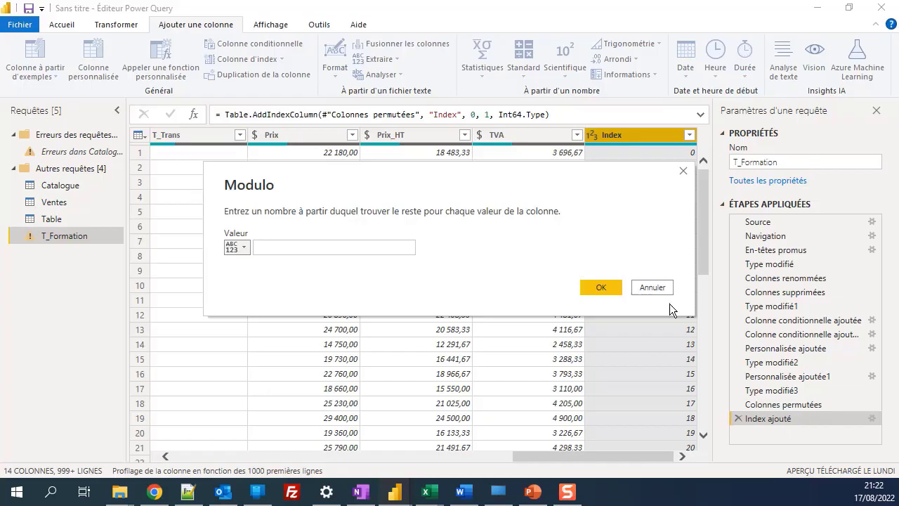
{"action": "left_click", "coordinate": [378, 252]}
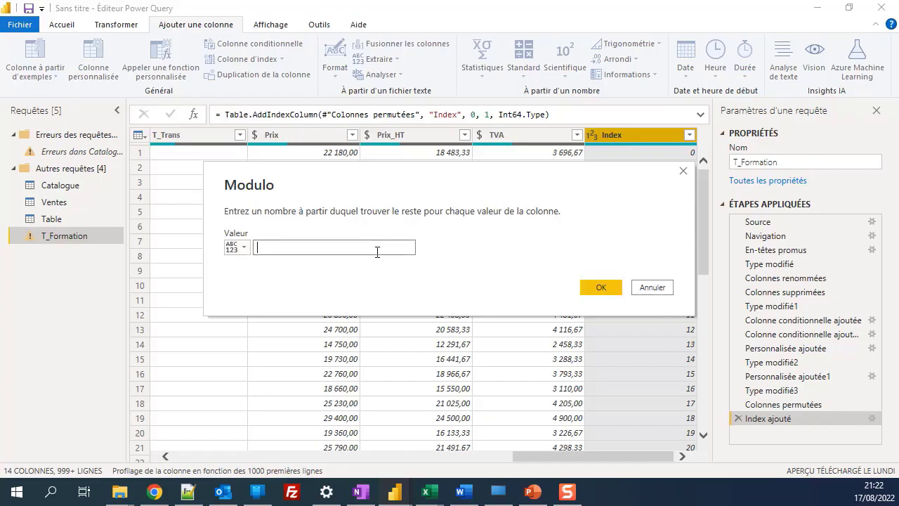
{"action": "type", "text": "3"}
{"action": "left_click", "coordinate": [601, 289]}
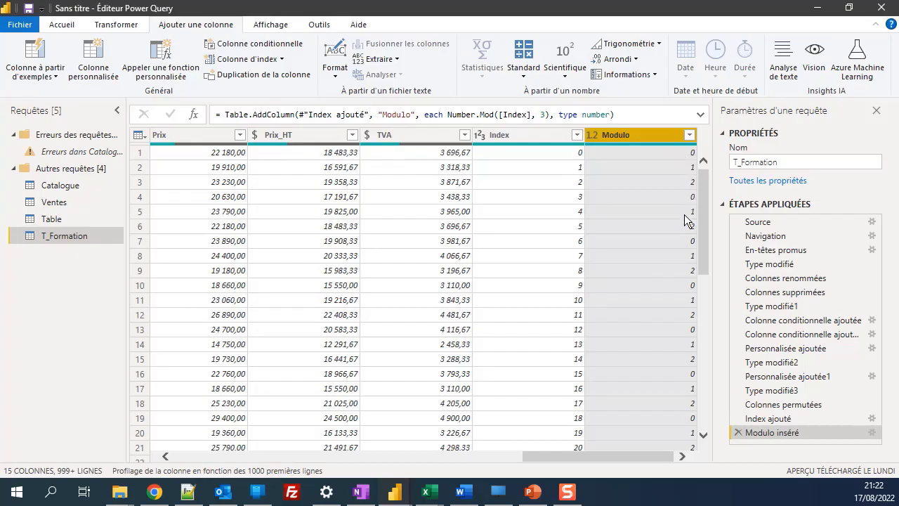
Step: Edit the inserted Modulo step to use 5 as its value
{"action": "left_click", "coordinate": [873, 433]}
{"action": "left_click", "coordinate": [285, 248]}
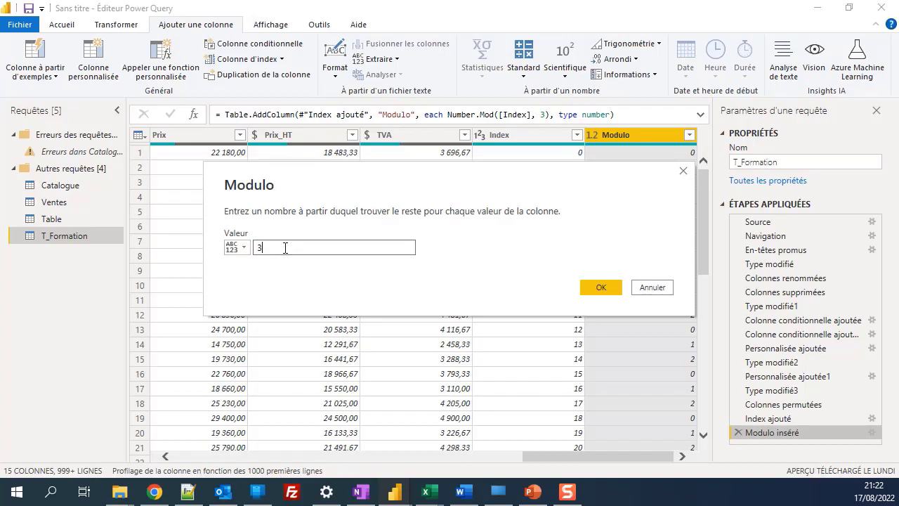
{"action": "left_click", "coordinate": [590, 284]}
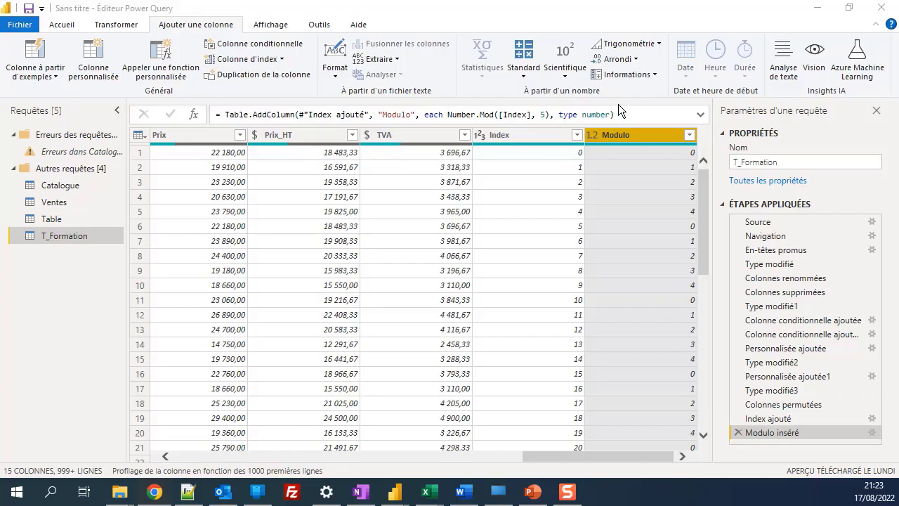
Step: Add an integer-division column that divides the Index column by 3 and look through its values
{"action": "left_click", "coordinate": [501, 136]}
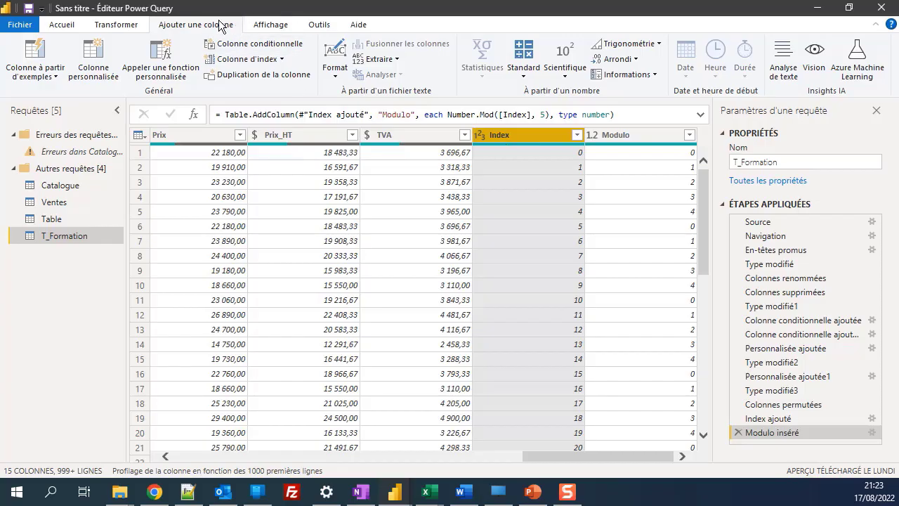
{"action": "left_click", "coordinate": [532, 79]}
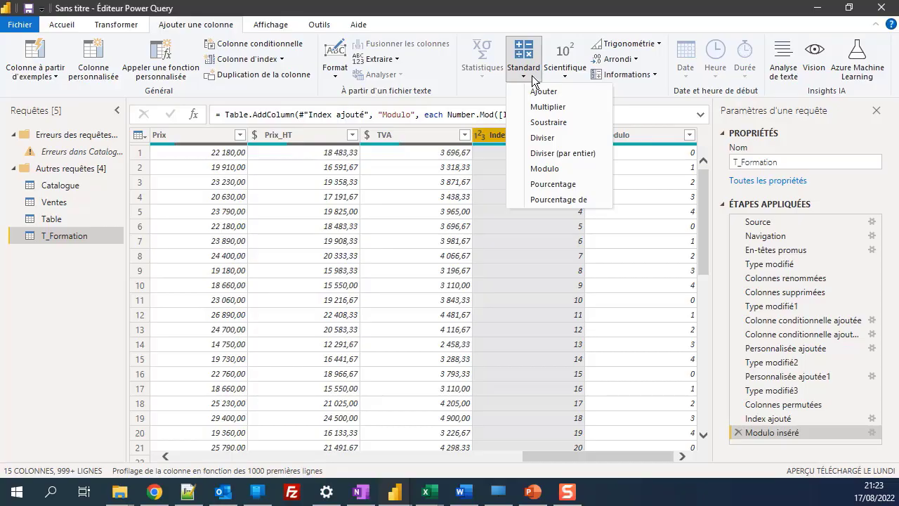
{"action": "left_click", "coordinate": [559, 154]}
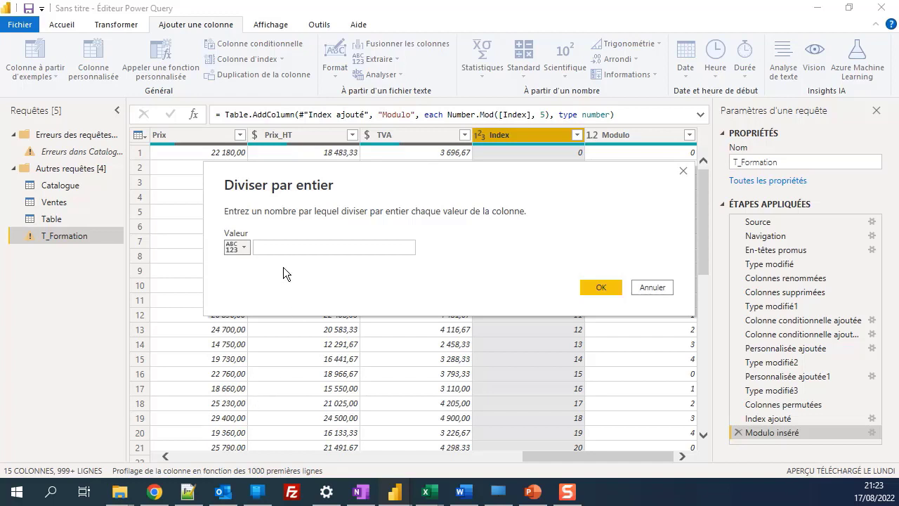
{"action": "left_click", "coordinate": [288, 247]}
{"action": "type", "text": "3"}
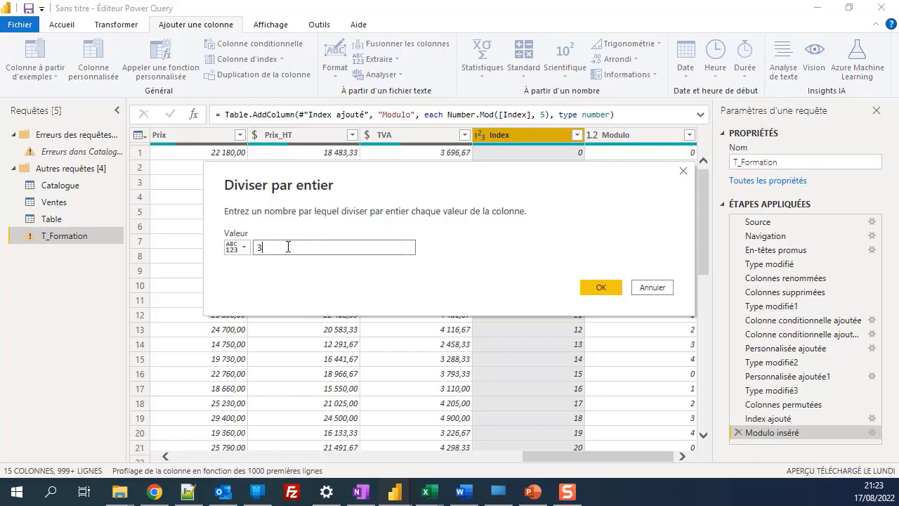
{"action": "left_click", "coordinate": [602, 287]}
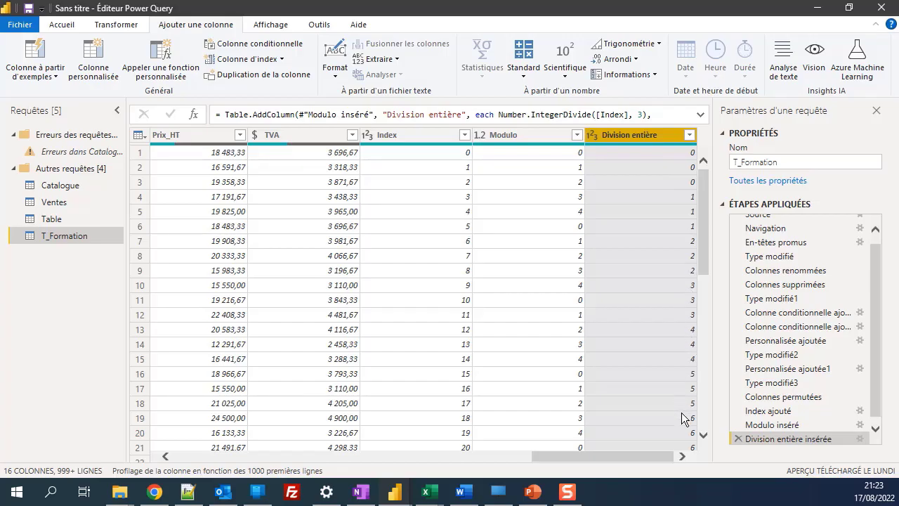
{"action": "scroll", "coordinate": [679, 430], "scroll_direction": "down", "scroll_amount": 2}
{"action": "scroll", "coordinate": [678, 421], "scroll_direction": "down", "scroll_amount": 8}
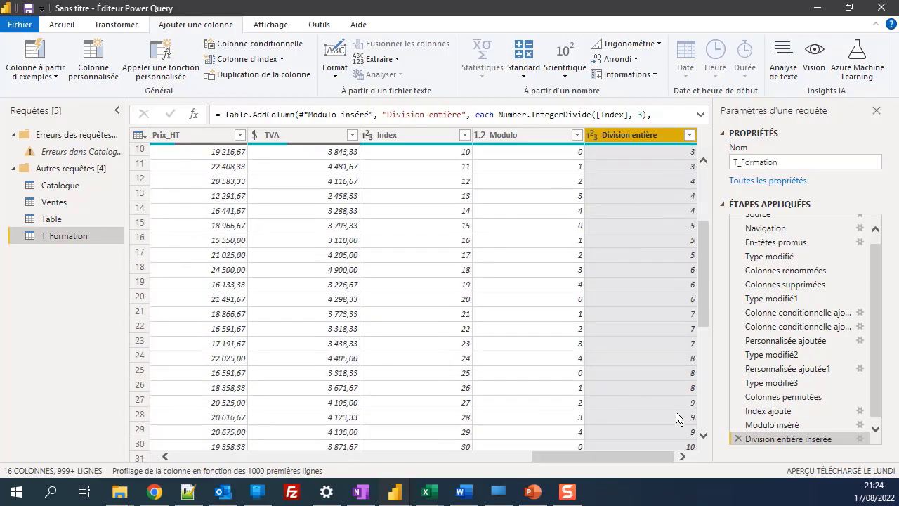
Step: Start pivoting the Modulo column, review the advanced aggregation options, and choose ID_Voiture as the values column
{"action": "scroll", "coordinate": [675, 409], "scroll_direction": "up", "scroll_amount": 10}
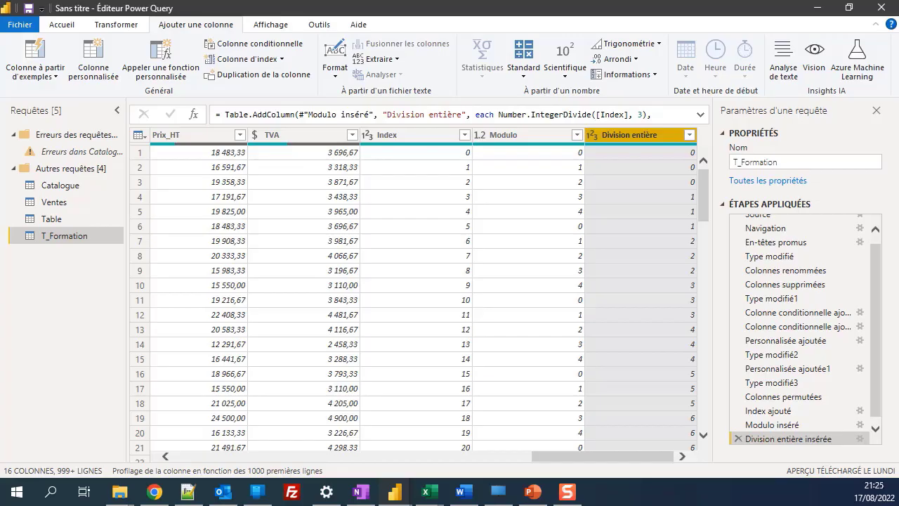
{"action": "left_click", "coordinate": [132, 26]}
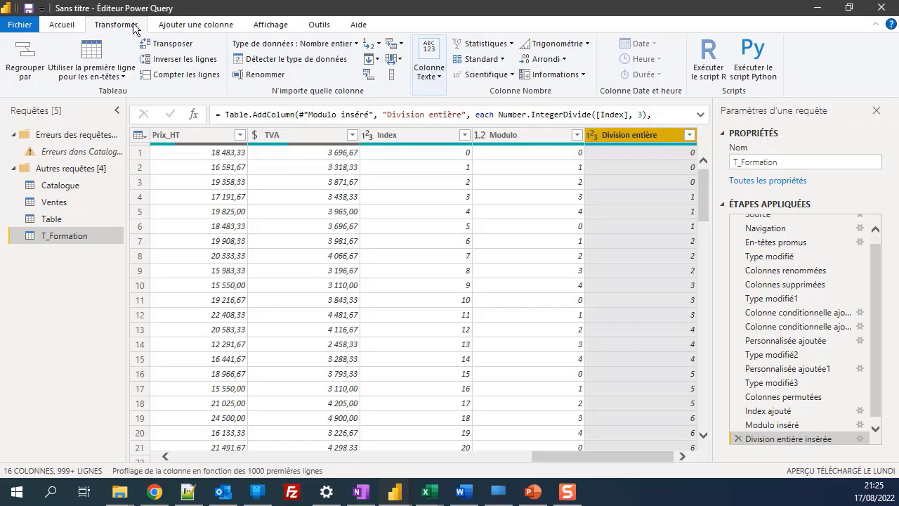
{"action": "left_click", "coordinate": [555, 138]}
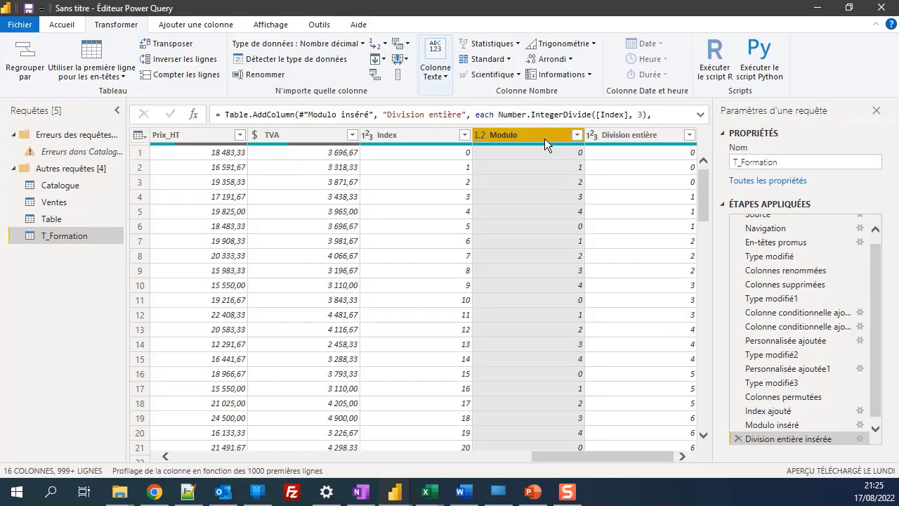
{"action": "left_click", "coordinate": [375, 79]}
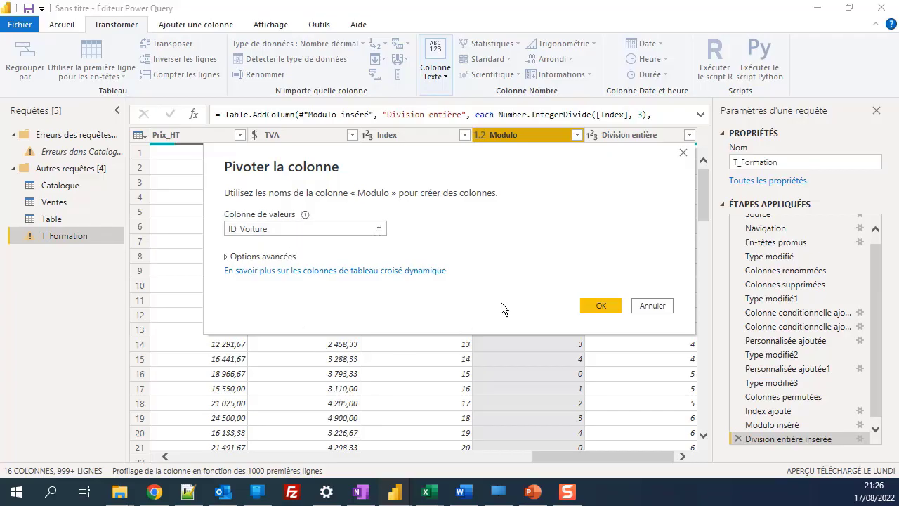
{"action": "left_click", "coordinate": [261, 256]}
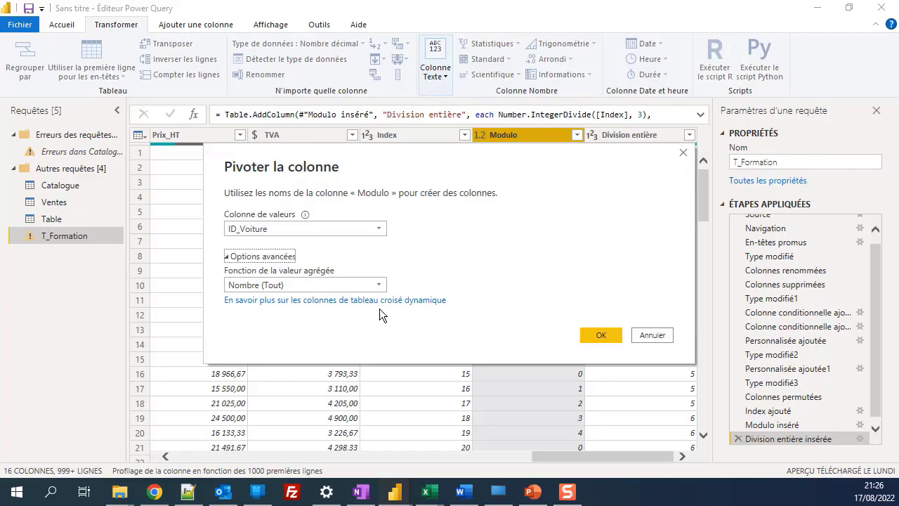
{"action": "left_click", "coordinate": [286, 285]}
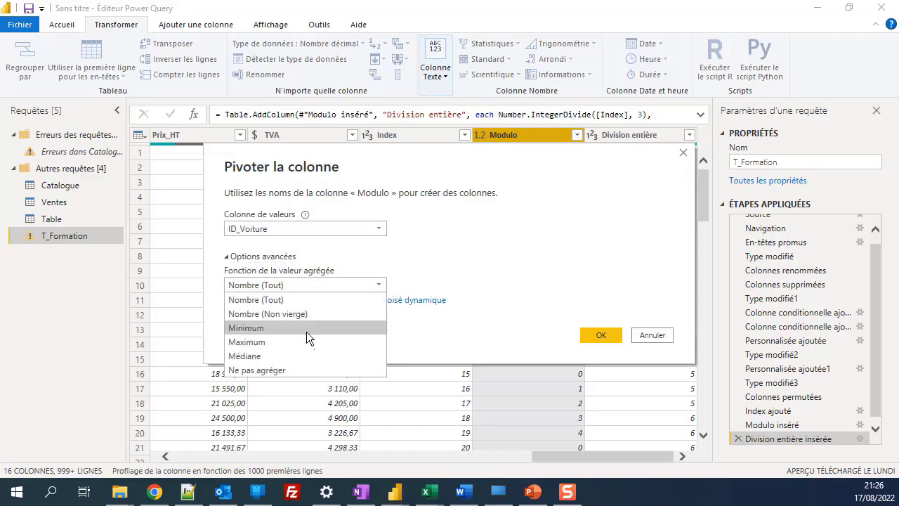
{"action": "left_click", "coordinate": [305, 262]}
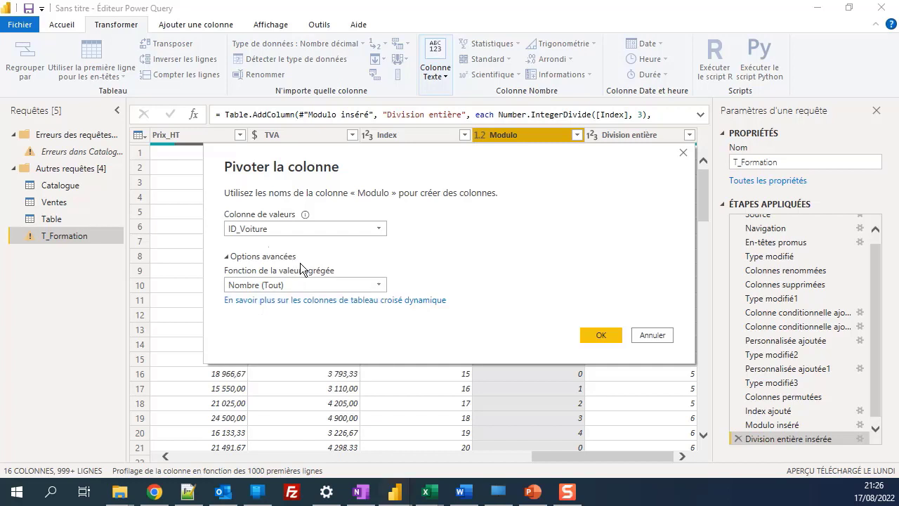
{"action": "left_click", "coordinate": [281, 228]}
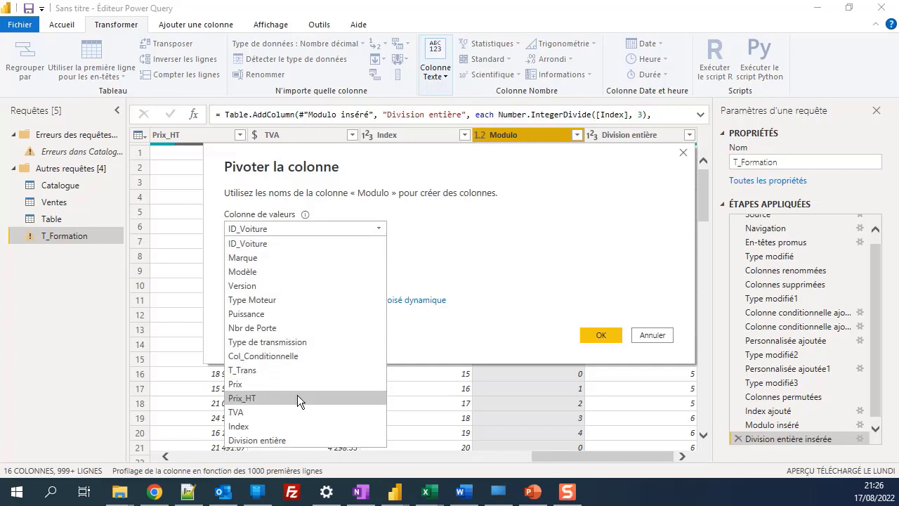
{"action": "left_click", "coordinate": [266, 247]}
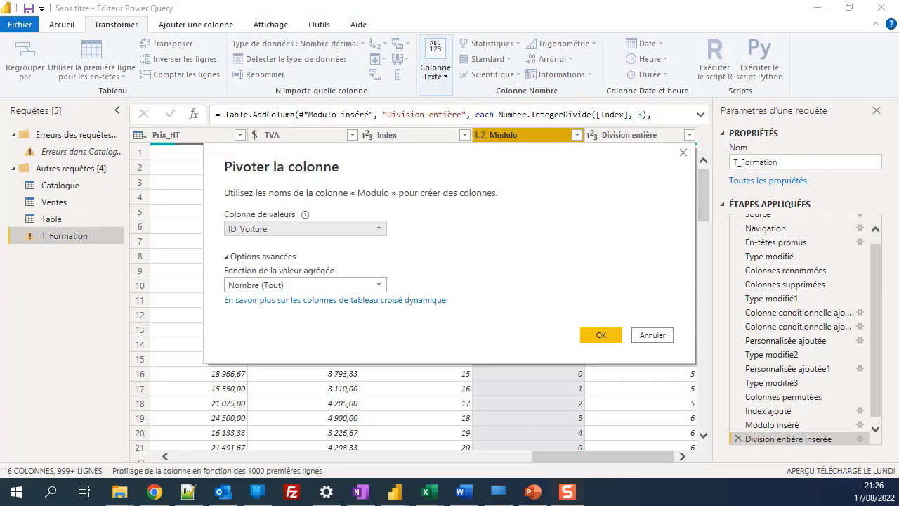
Step: Set the pivot's aggregate function to Ne pas agréger and try to apply the pivot to the Modulo column
{"action": "left_click", "coordinate": [316, 285]}
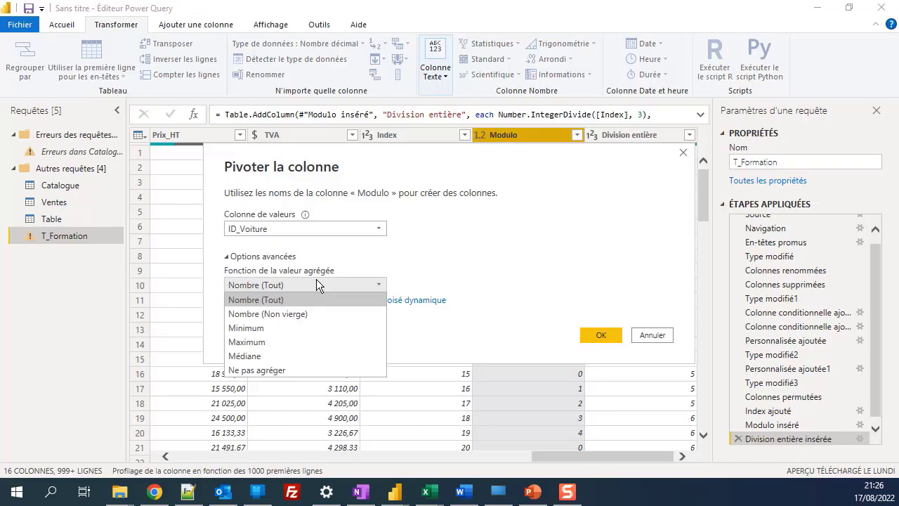
{"action": "left_click", "coordinate": [254, 371]}
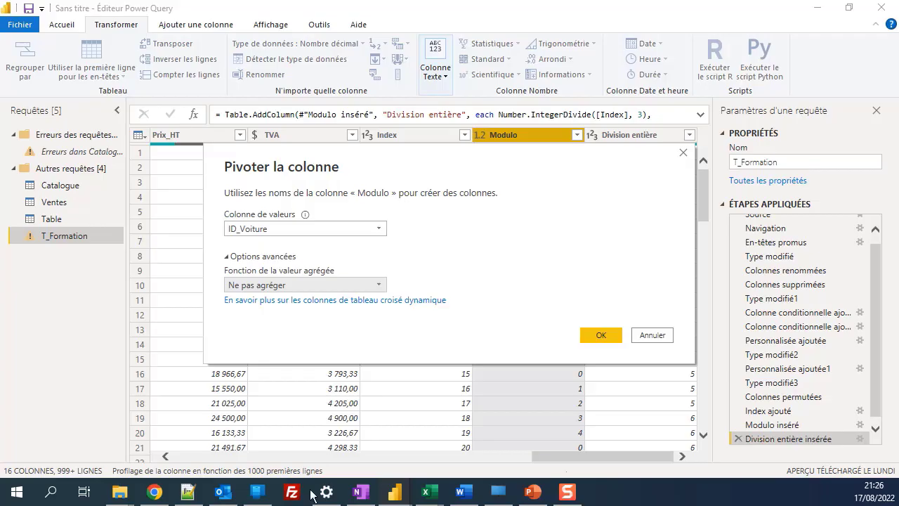
{"action": "left_click", "coordinate": [599, 339]}
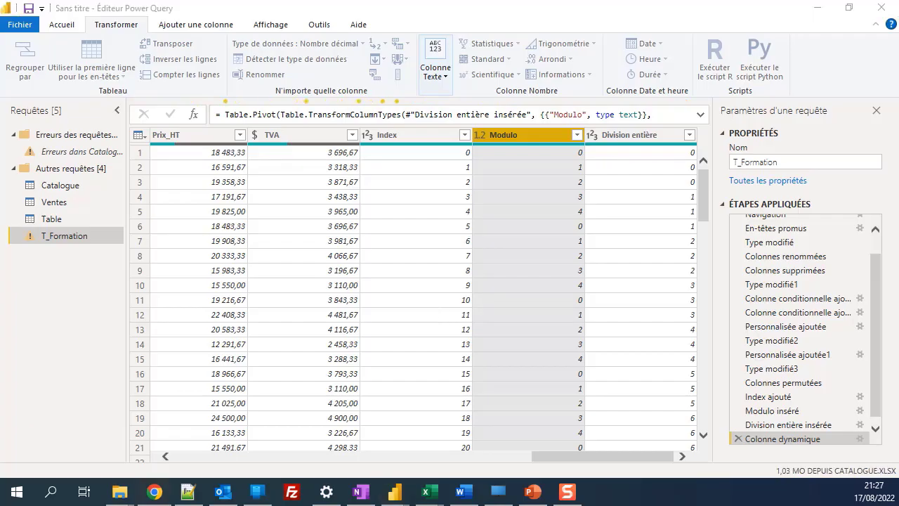
{"action": "left_click", "coordinate": [513, 250]}
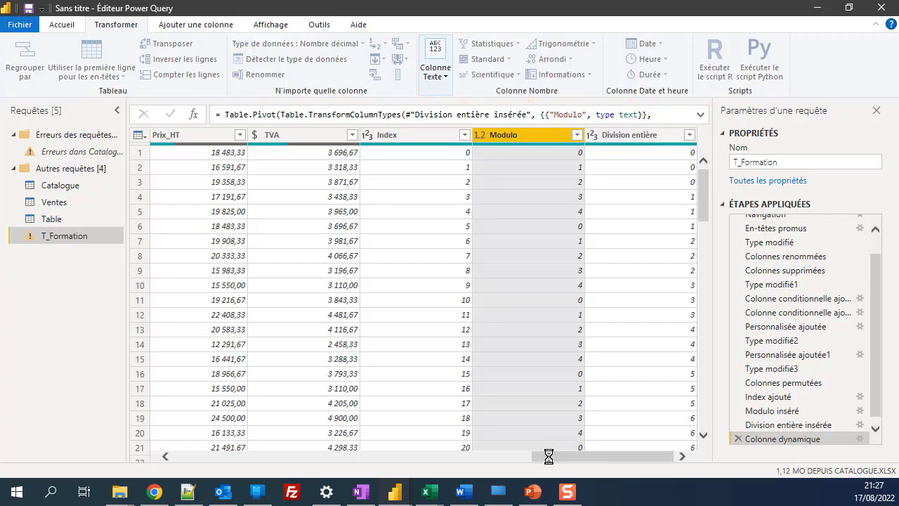
Step: Delete the Colonne dynamique step from T_Formation's applied steps and return to the Modulo and Division entière columns
{"action": "left_click", "coordinate": [738, 438]}
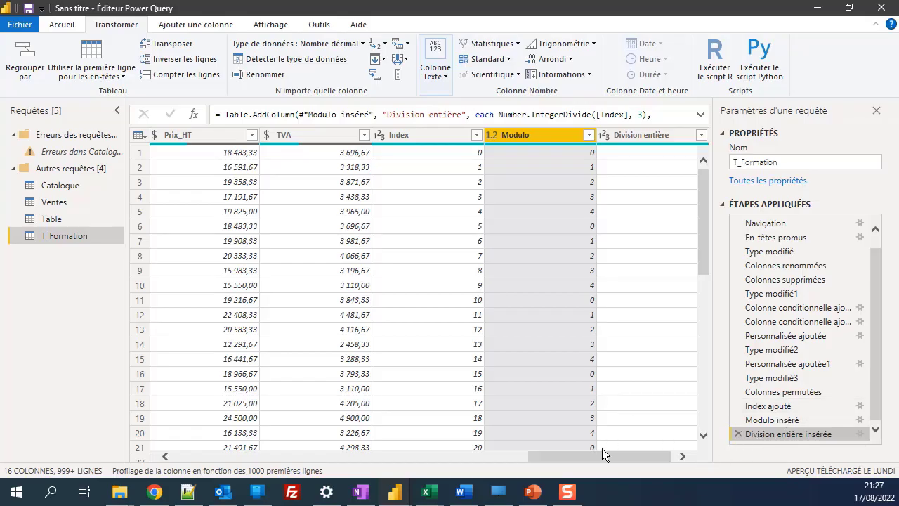
{"action": "left_click_drag", "start_coordinate": [602, 455], "coordinate": [606, 300]}
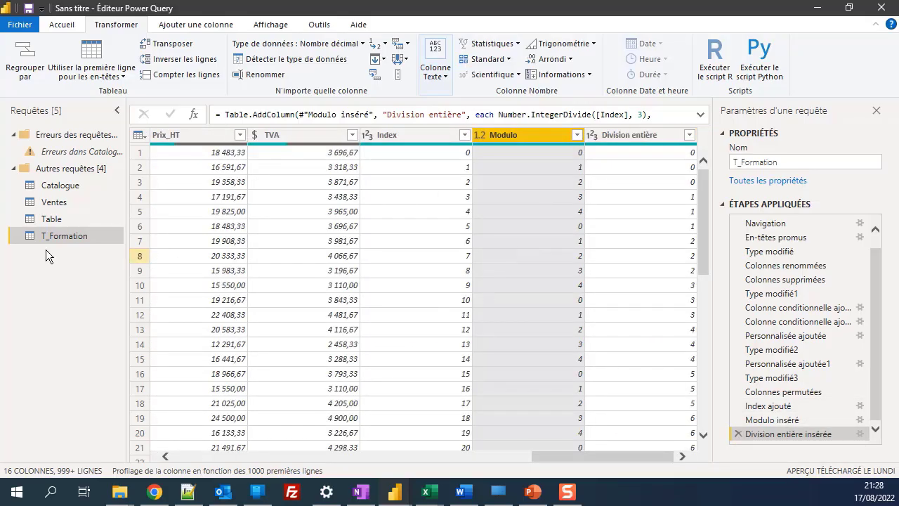